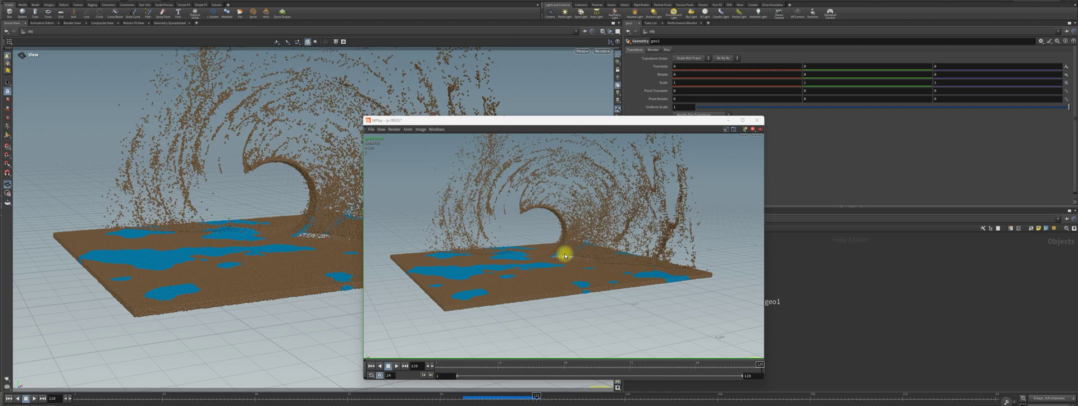
- Replay the MPlay flipbook of the simulation from the beginning
click(396, 365)
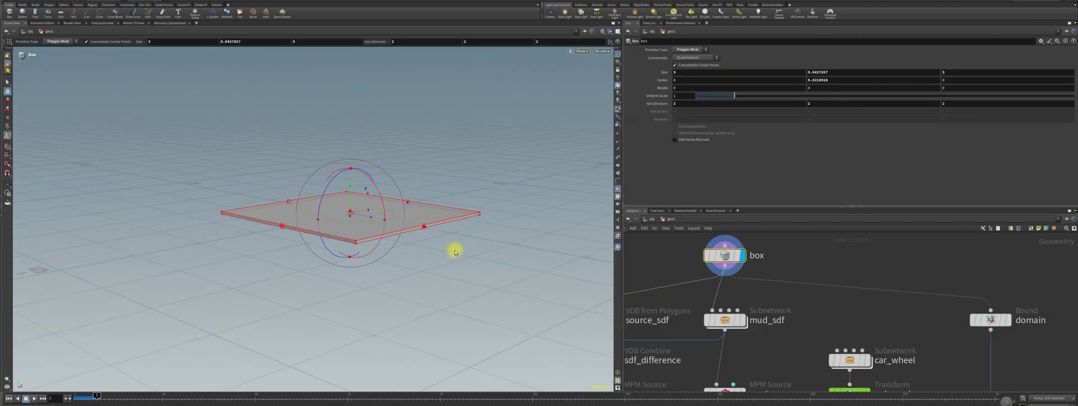
- Drag the ground box out to Size X about 9.96 and Size Z about 11.14
drag(416, 228, 481, 236)
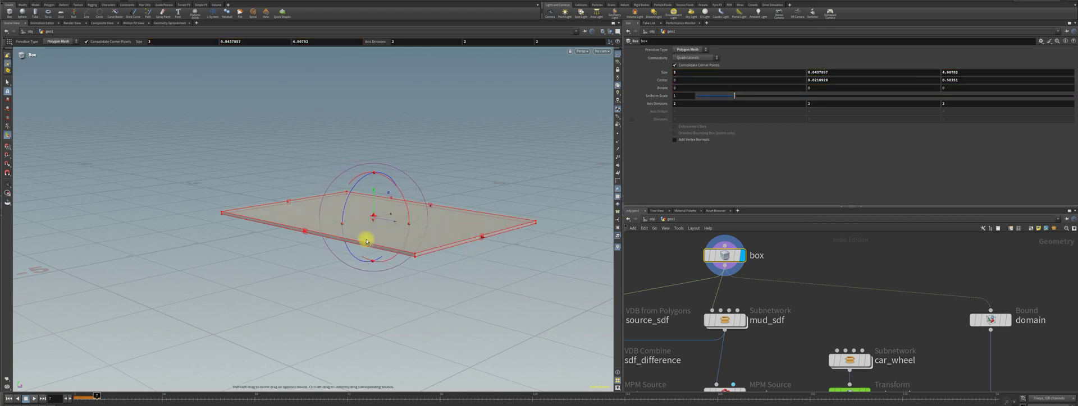
drag(286, 202, 89, 258)
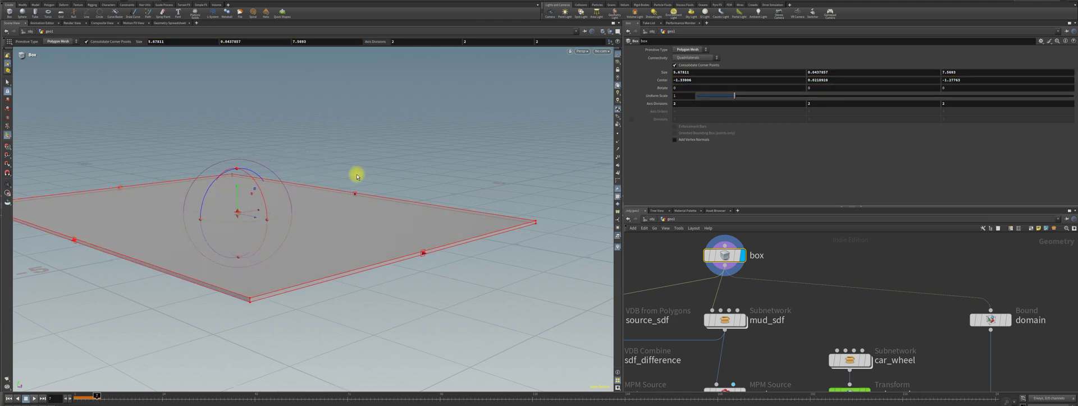
drag(355, 195, 477, 135)
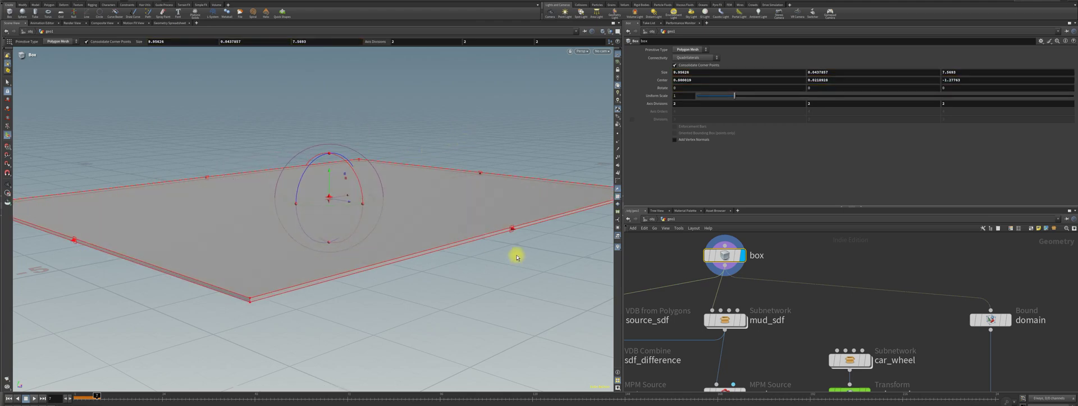
drag(507, 232, 605, 253)
drag(207, 177, 182, 163)
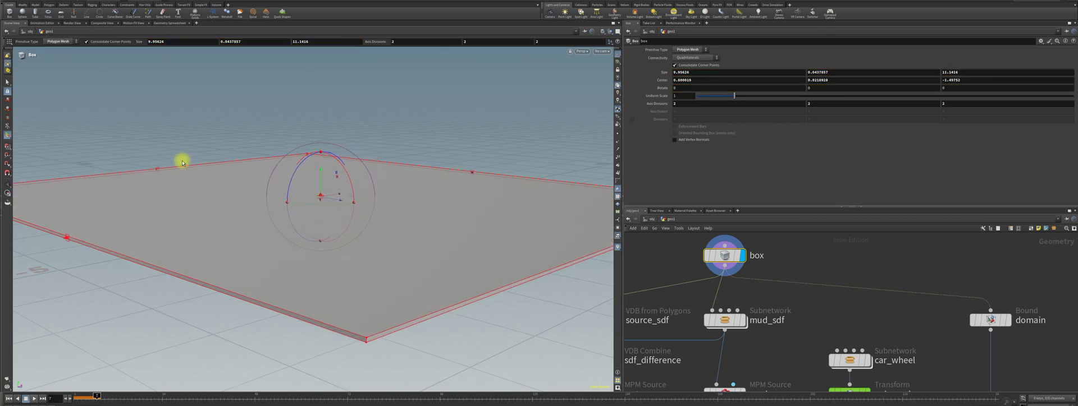
scroll(828, 333, down, 3)
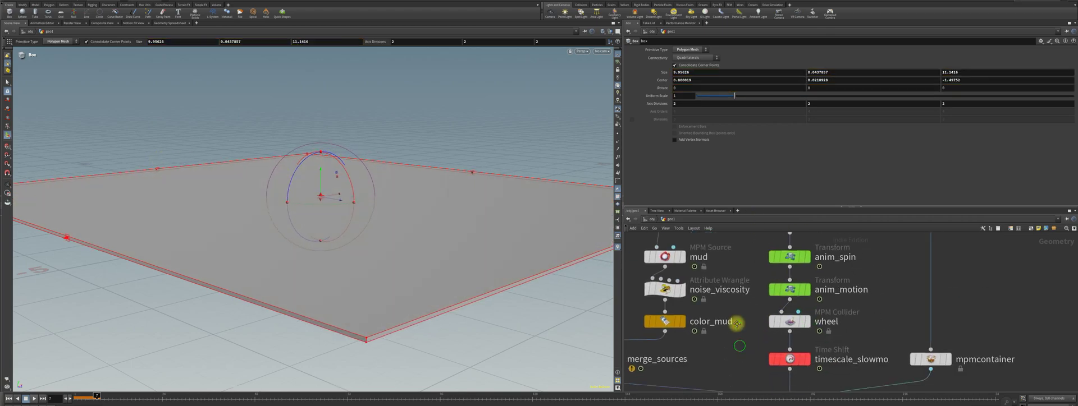
scroll(781, 345, up, 3)
mouse_move(802, 341)
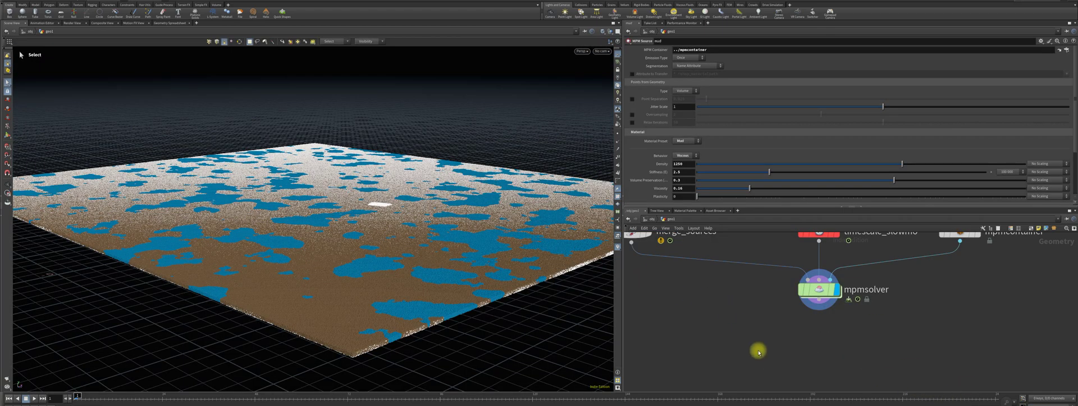
- Tumble the view closer to the enlarged mud bed and render it to a flipbook
scroll(668, 294, down, 1)
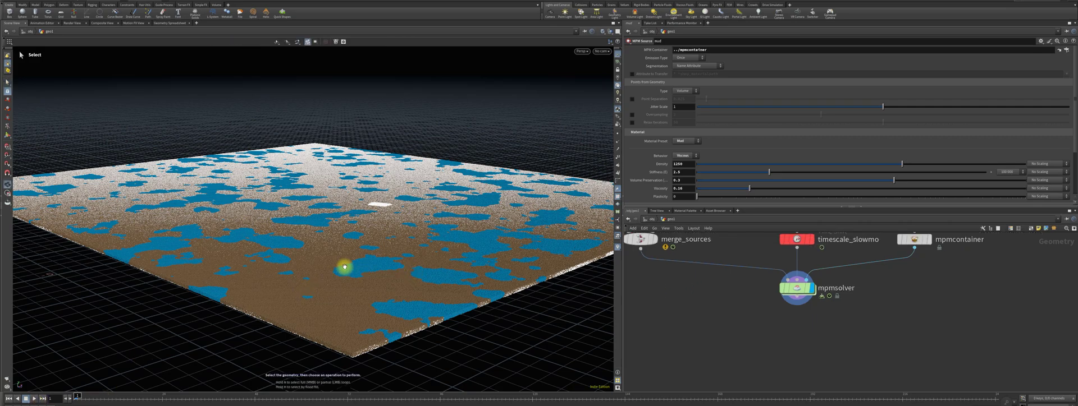
key(Escape)
drag(344, 267, 351, 284)
key(s)
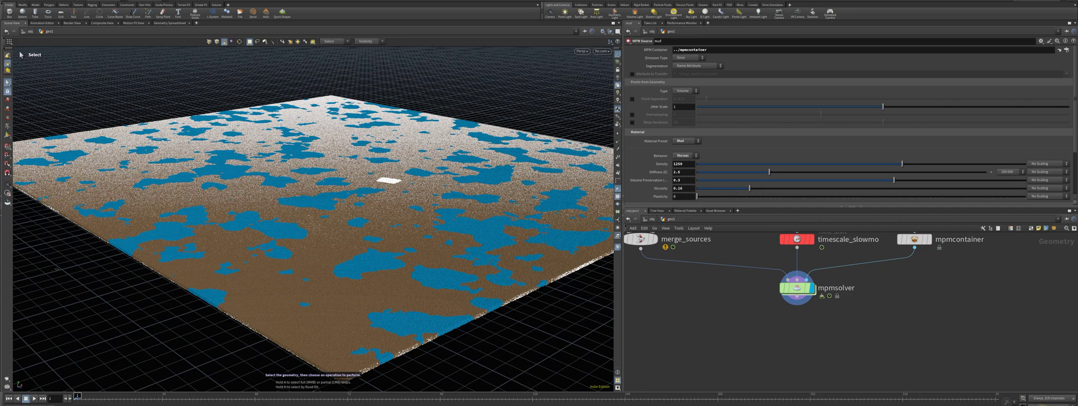
click(617, 317)
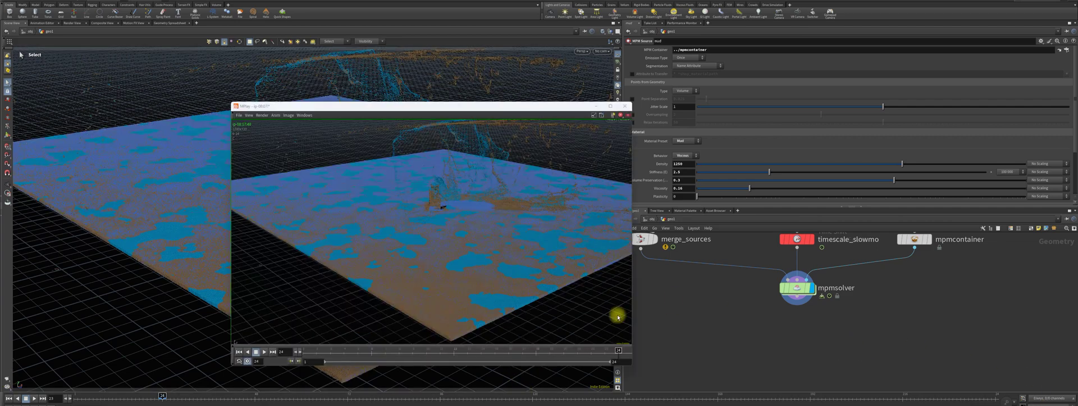
- Play the larger mud bed flipbook, stop it, and close MPlay
click(264, 353)
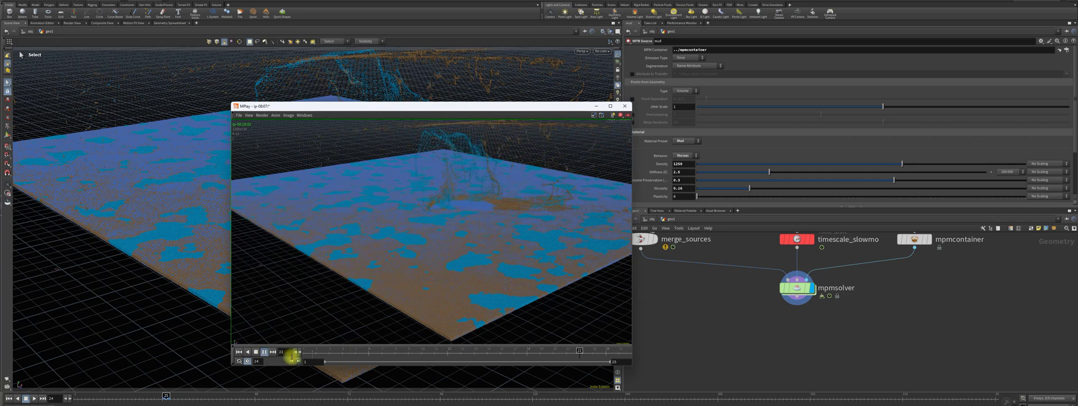
click(256, 353)
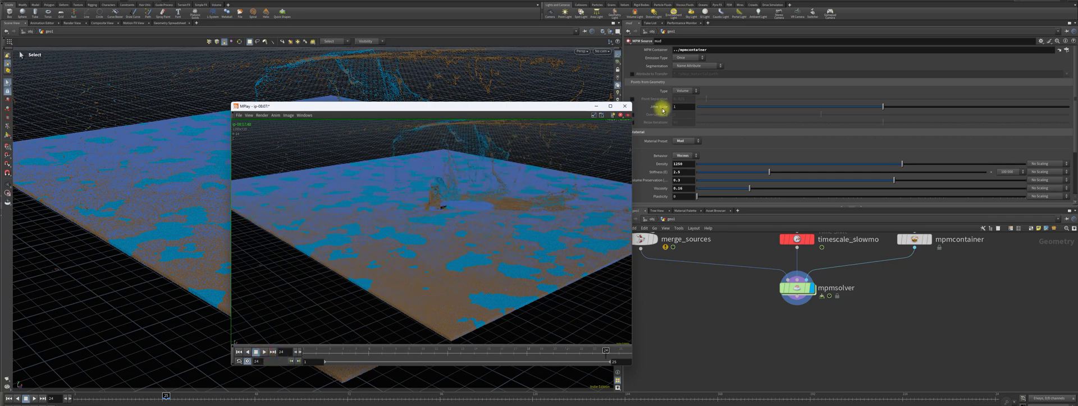
key(alt+F4)
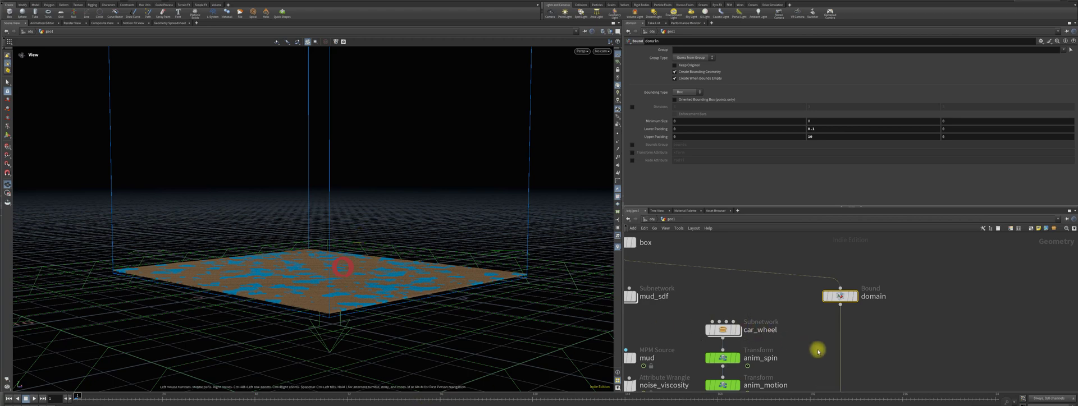
- Pan the network to the mpmsolver node and show its simulation parameters
middle_drag(813, 359, 936, 247)
middle_drag(899, 319, 895, 292)
click(841, 352)
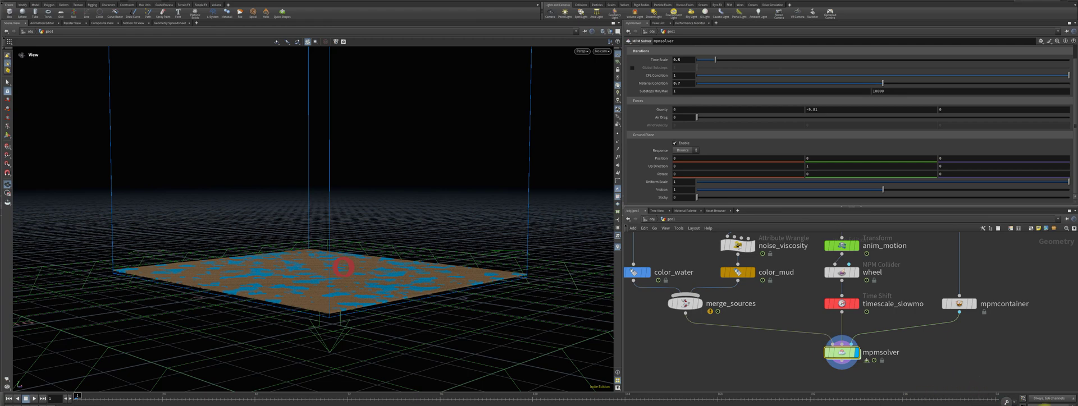
click(658, 348)
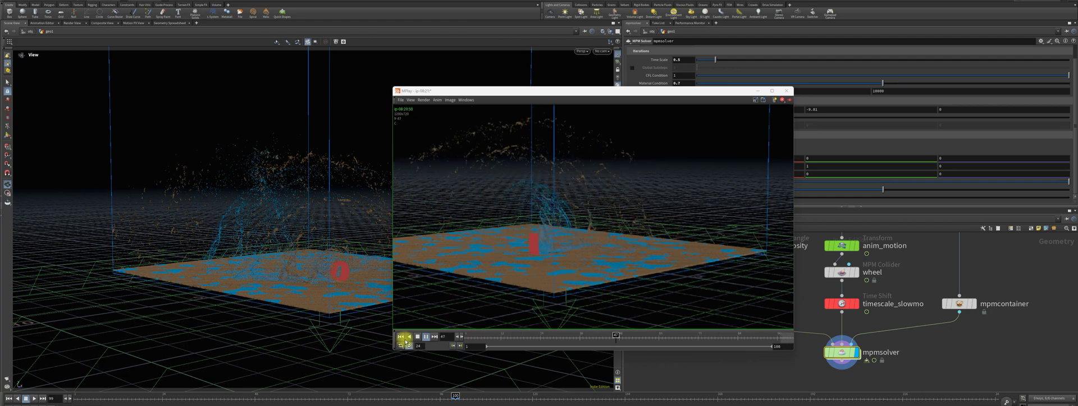
click(425, 337)
click(687, 335)
drag(687, 335, 724, 335)
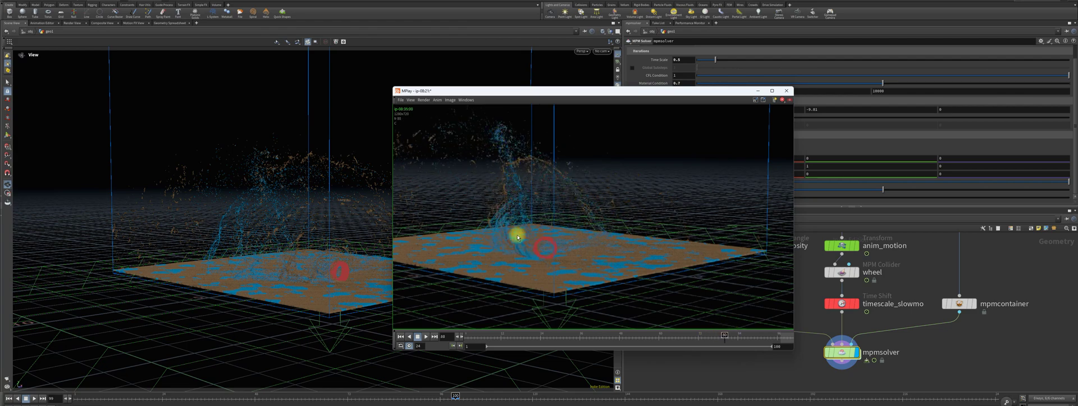
click(425, 336)
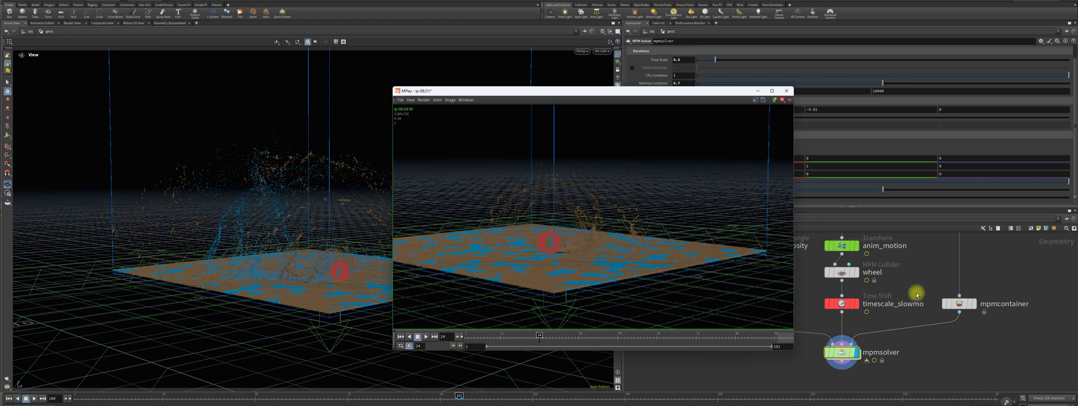
click(789, 95)
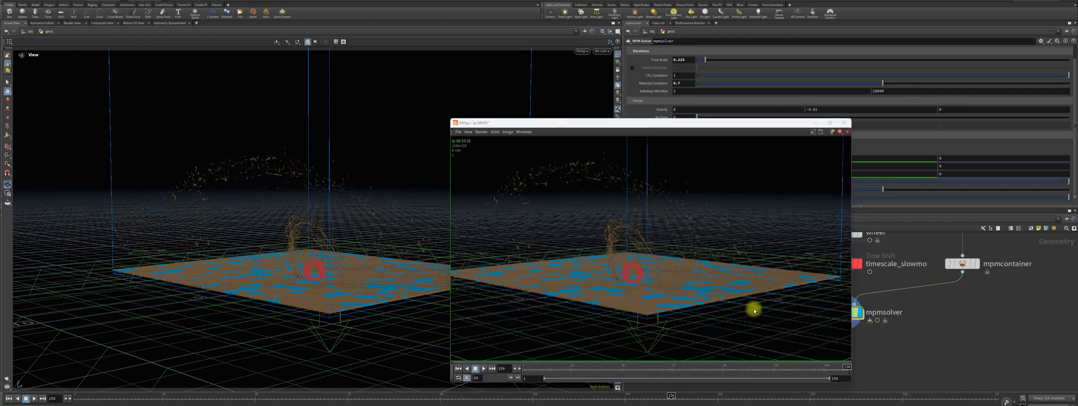
- Play the 0.225 time-scale flipbook from the start, then stop it
click(483, 369)
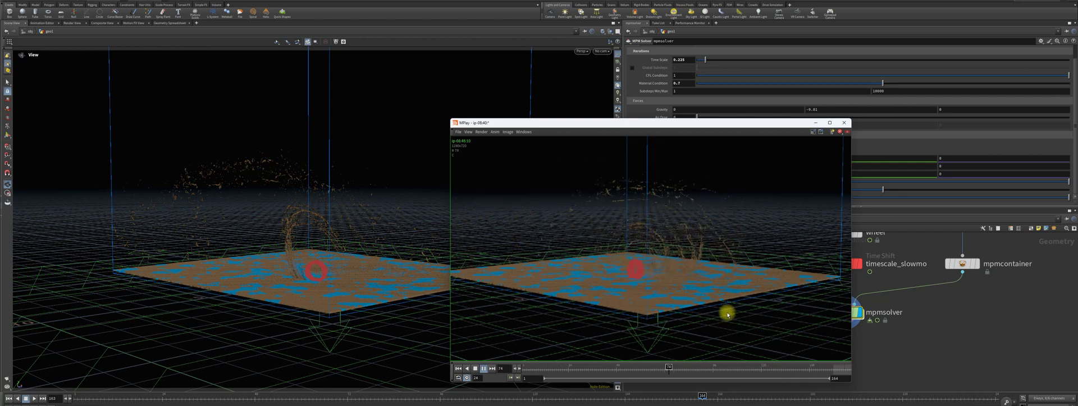
click(485, 369)
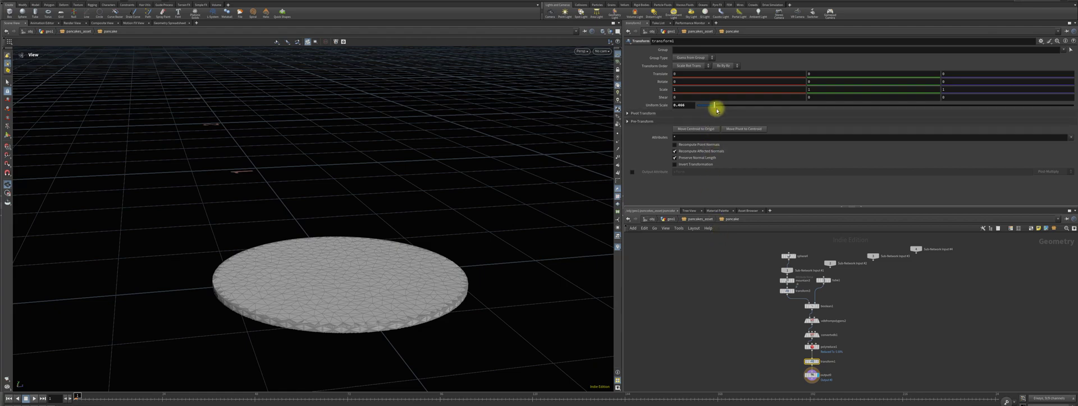
- Set transform1's pancake disc scale to 0.533, check output0, and return to pancakes_asset
drag(714, 107, 717, 105)
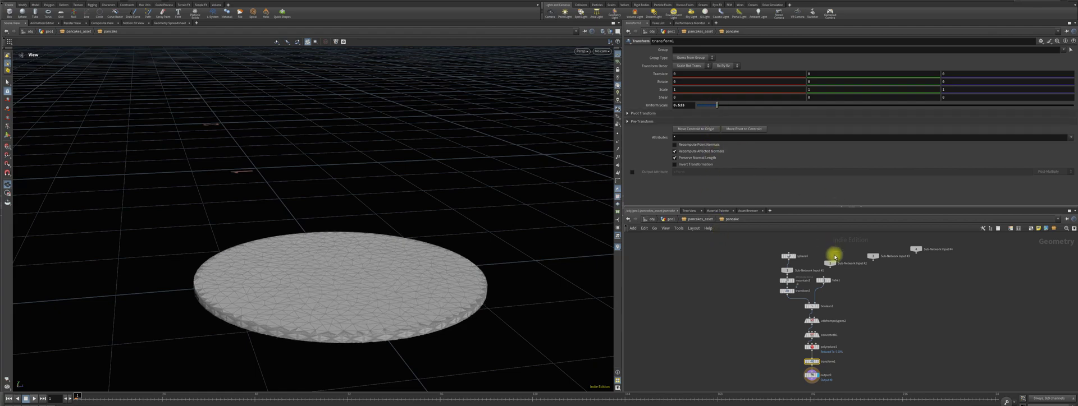
click(813, 373)
drag(788, 256, 786, 249)
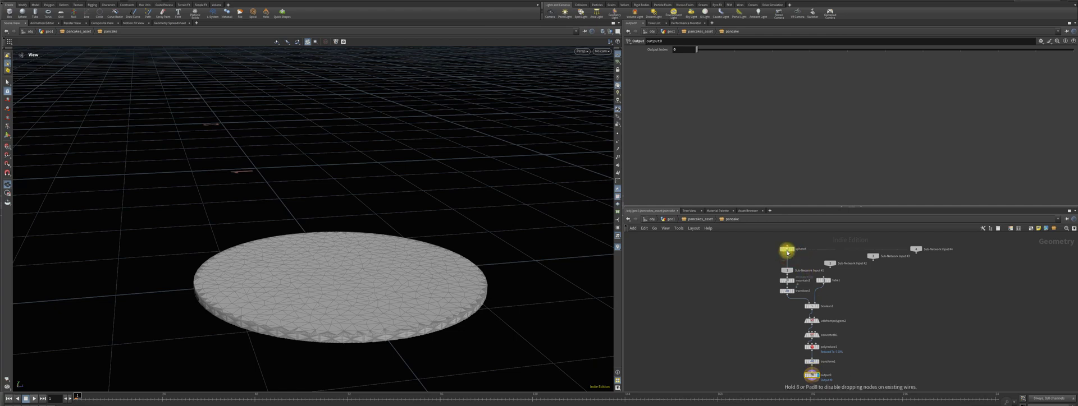
click(811, 362)
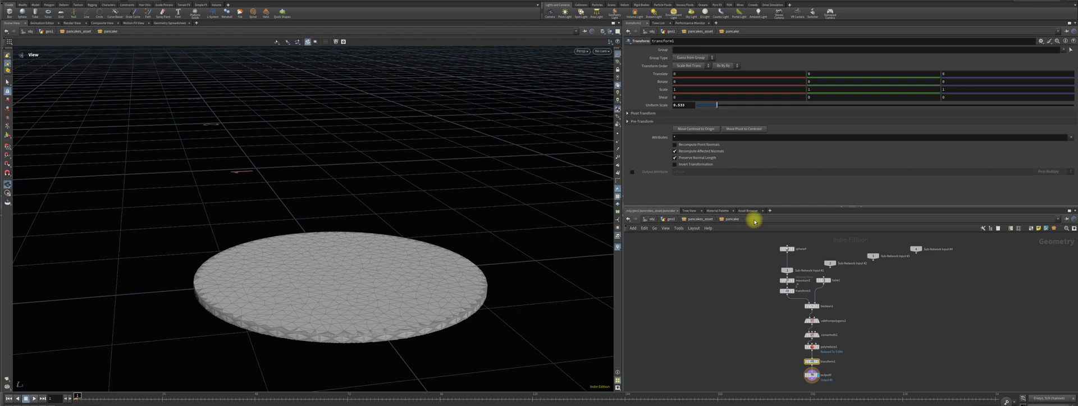
click(696, 219)
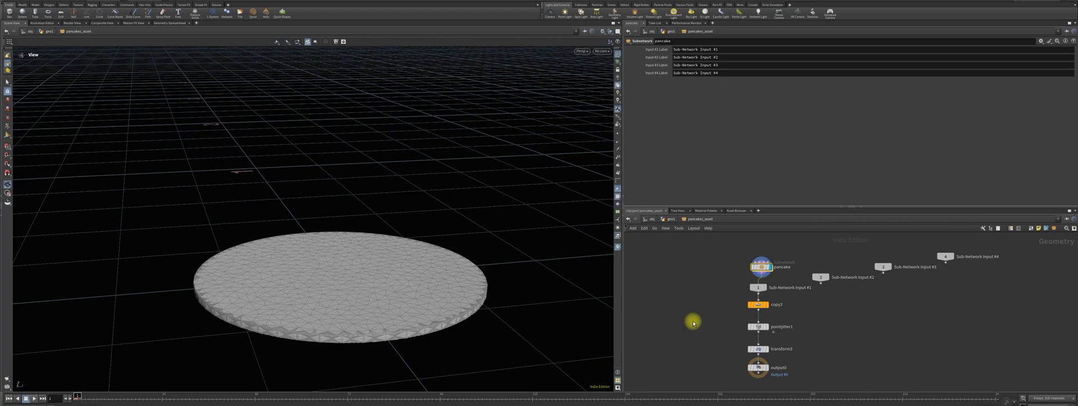
- View the stacked pancakes output and go back up to the geo1 network
click(757, 368)
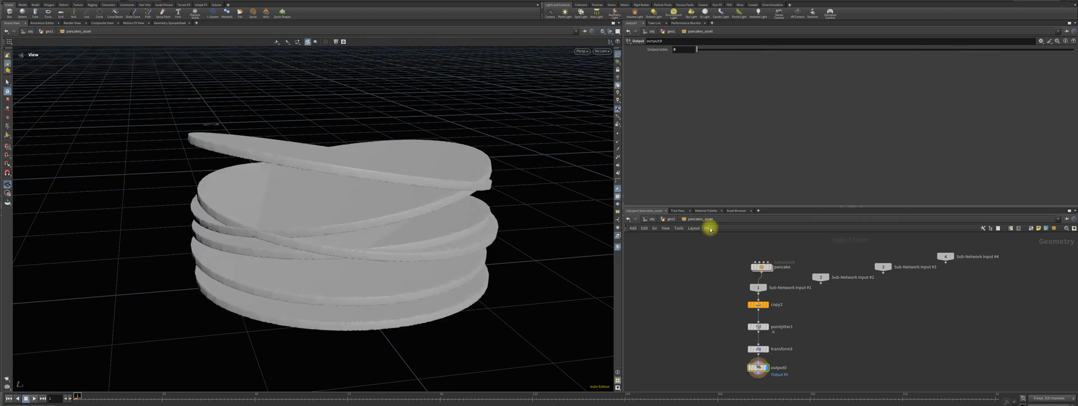
click(670, 218)
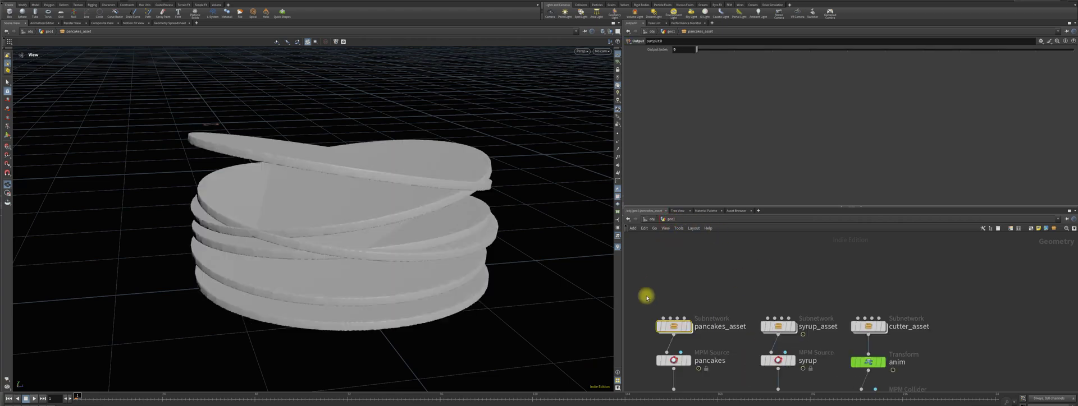
drag(507, 224, 470, 214)
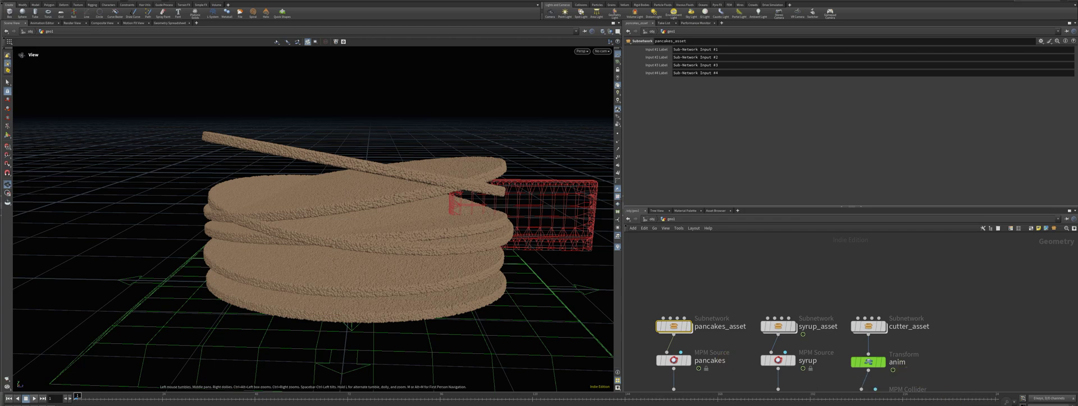
- Show the pancakes MPM source's Rubber material settings and orbit around the six stacked discs
click(674, 360)
click(811, 283)
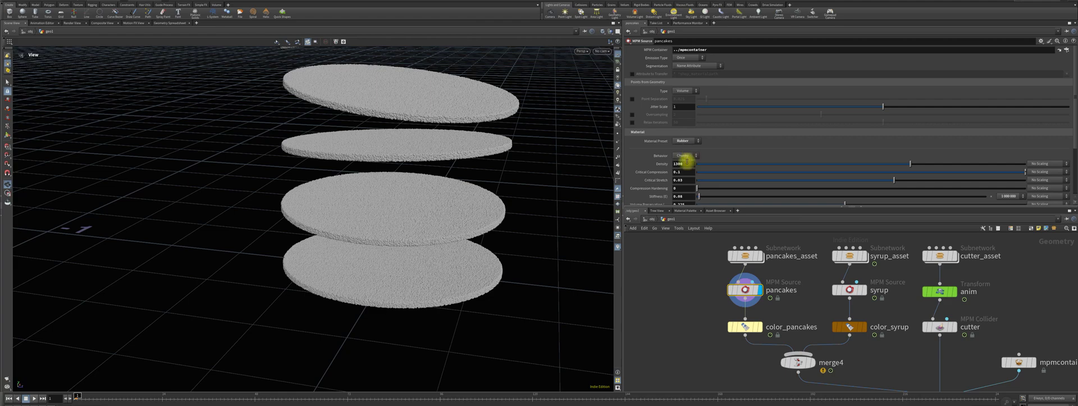
drag(372, 270, 348, 217)
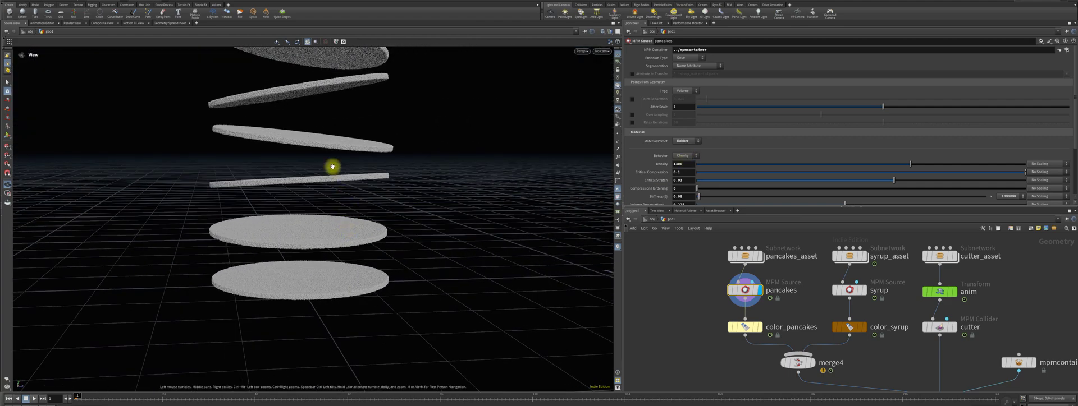
drag(332, 167, 337, 218)
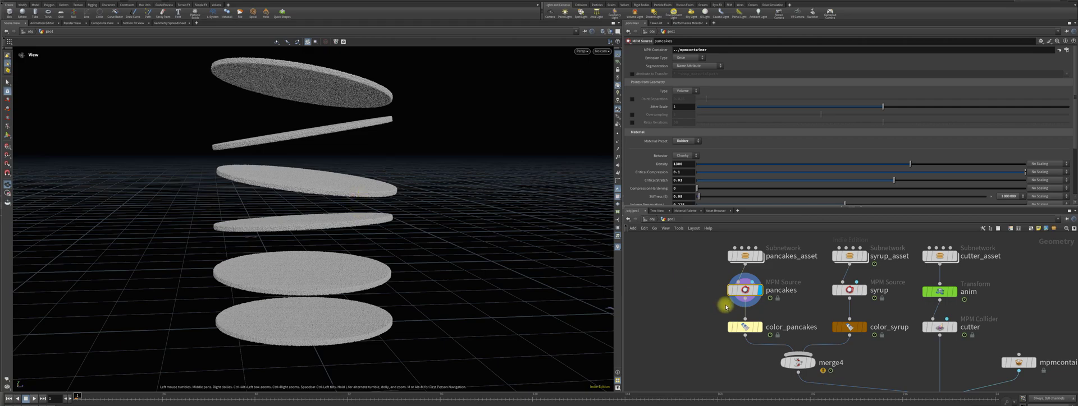
drag(392, 180, 427, 189)
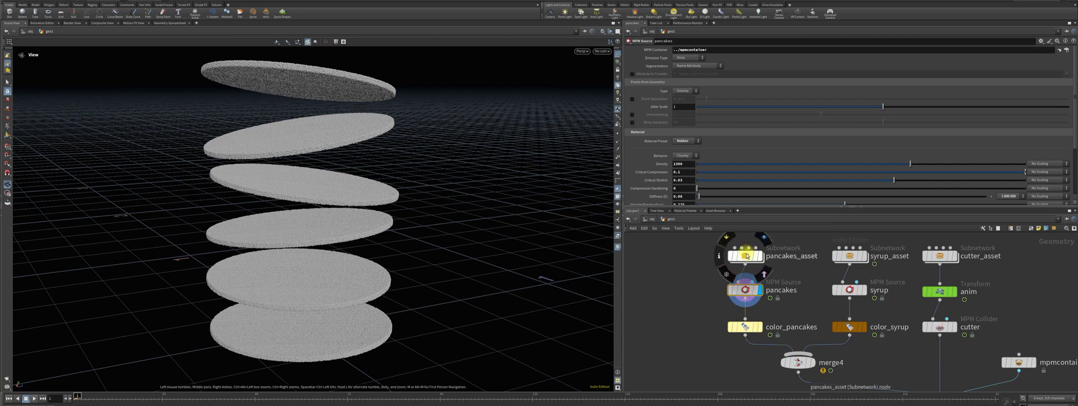
- Inside pancakes_asset, raise copy2's pancake count from 6 to 10
double_click(747, 256)
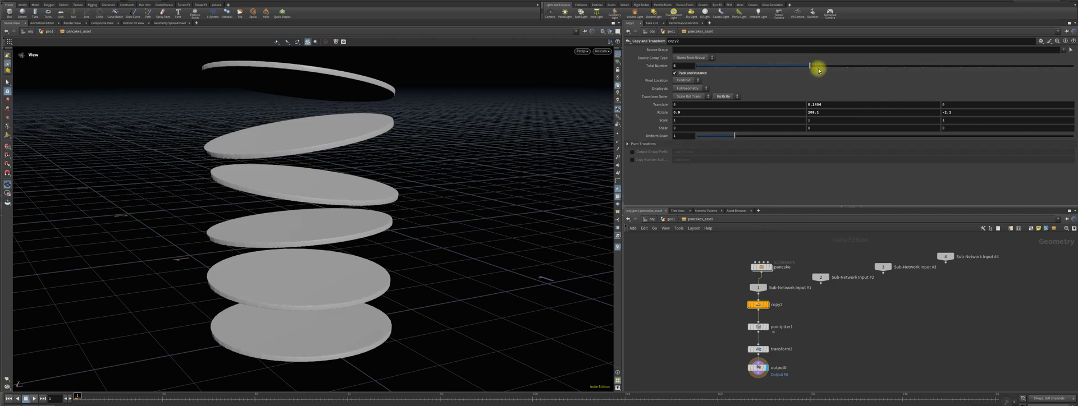
drag(819, 70, 824, 71)
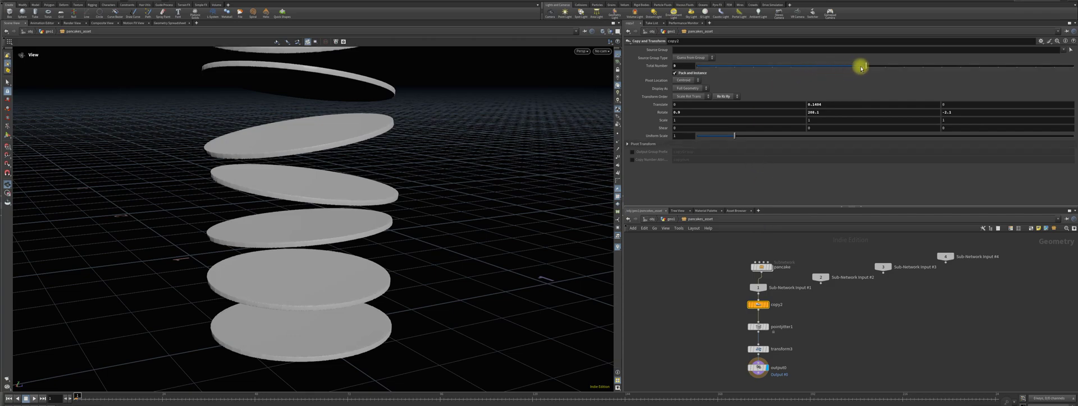
drag(455, 145, 435, 196)
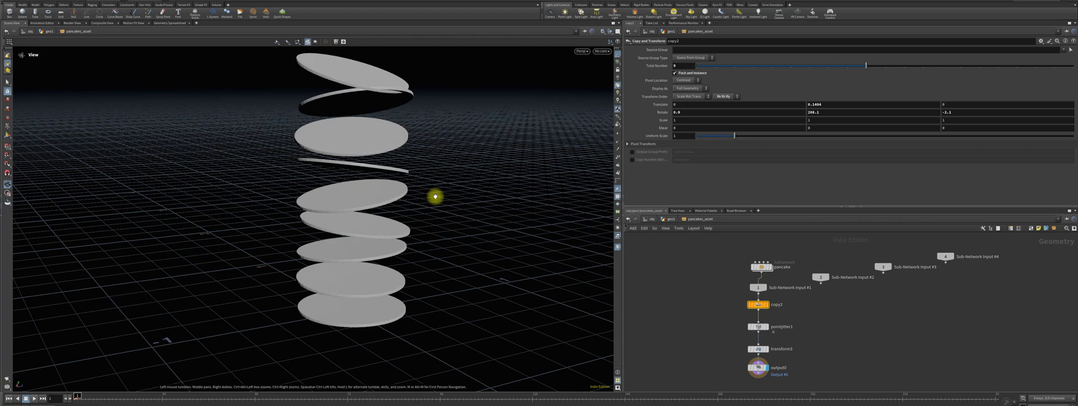
drag(866, 67, 881, 69)
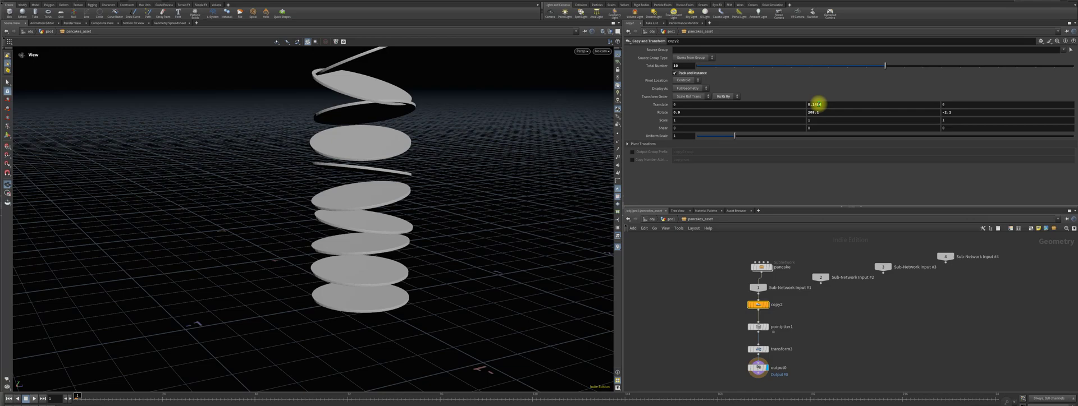
- Set the vertical spacing between pancakes to 0.2404 and return to geo1
middle_drag(815, 104, 826, 105)
drag(482, 236, 396, 137)
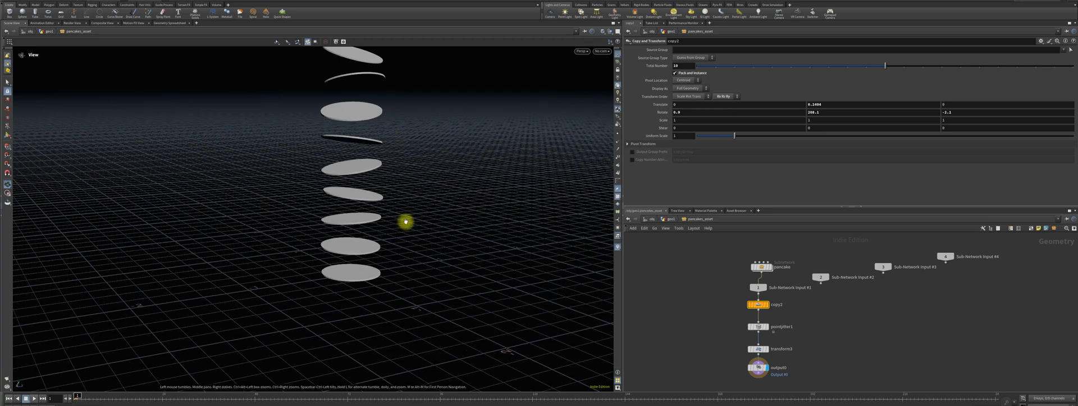
click(668, 220)
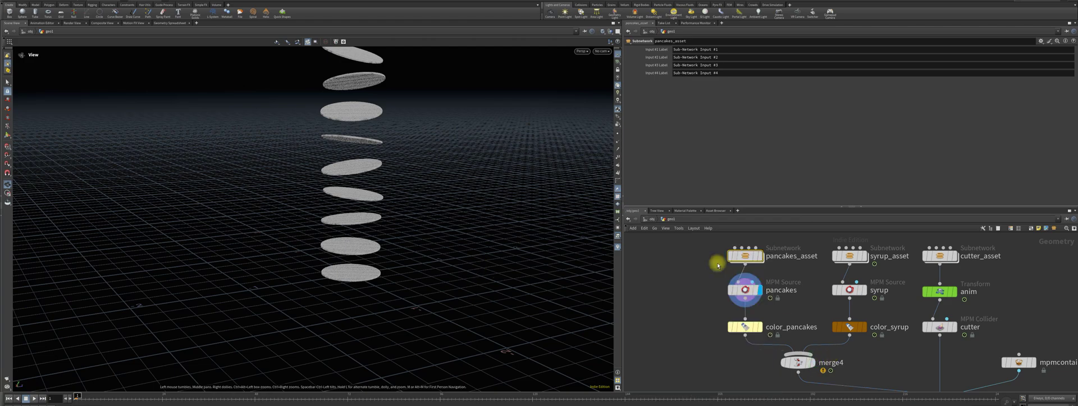
- Display the mpmsolver output, showing brown pancakes above the red cutter and green ground
scroll(718, 265, down, 5)
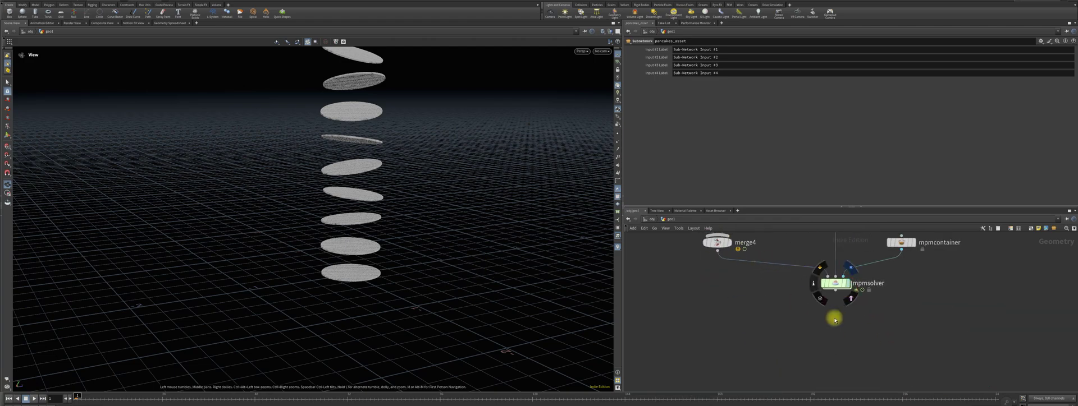
key(r)
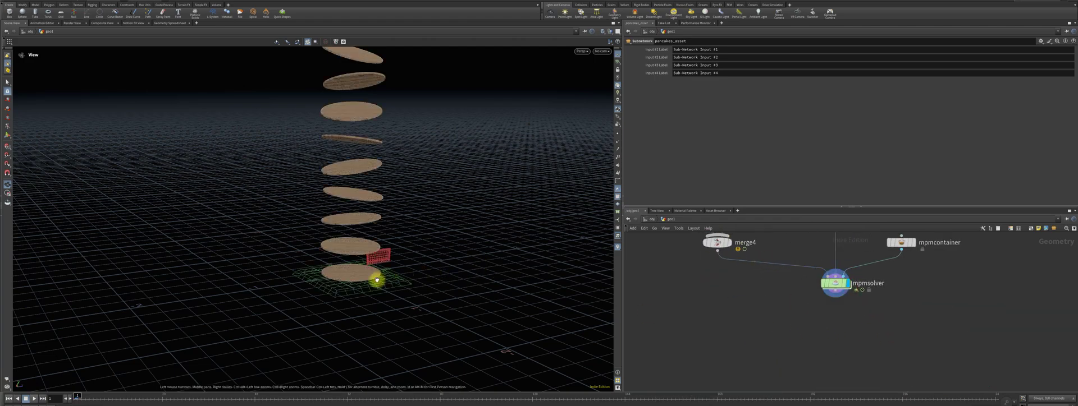
drag(375, 277, 410, 189)
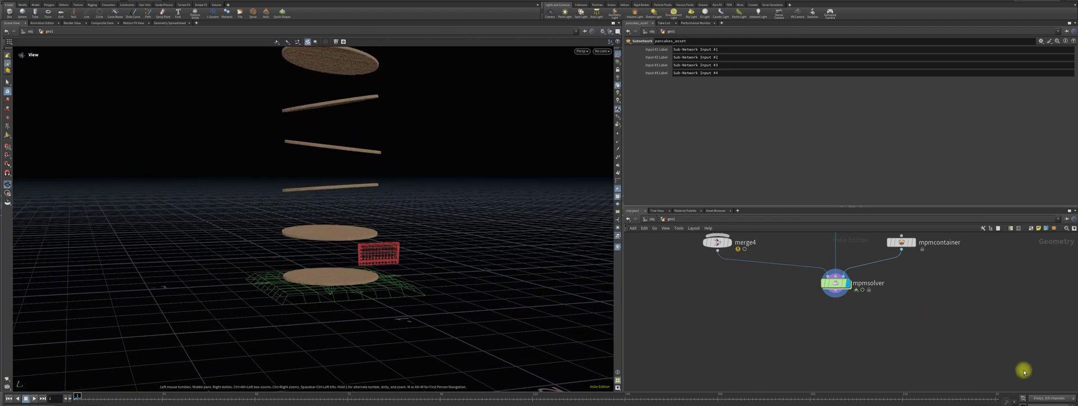